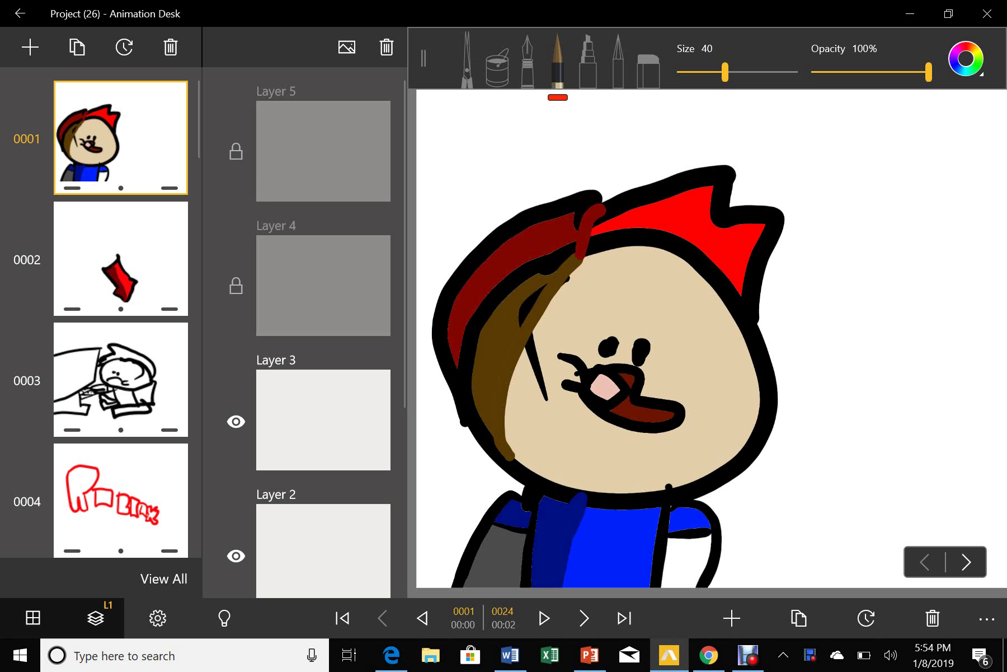
- Open storyboard frame 0002, the tilted red cape-like drawing
{"action": "left_click", "coordinate": [121, 260]}
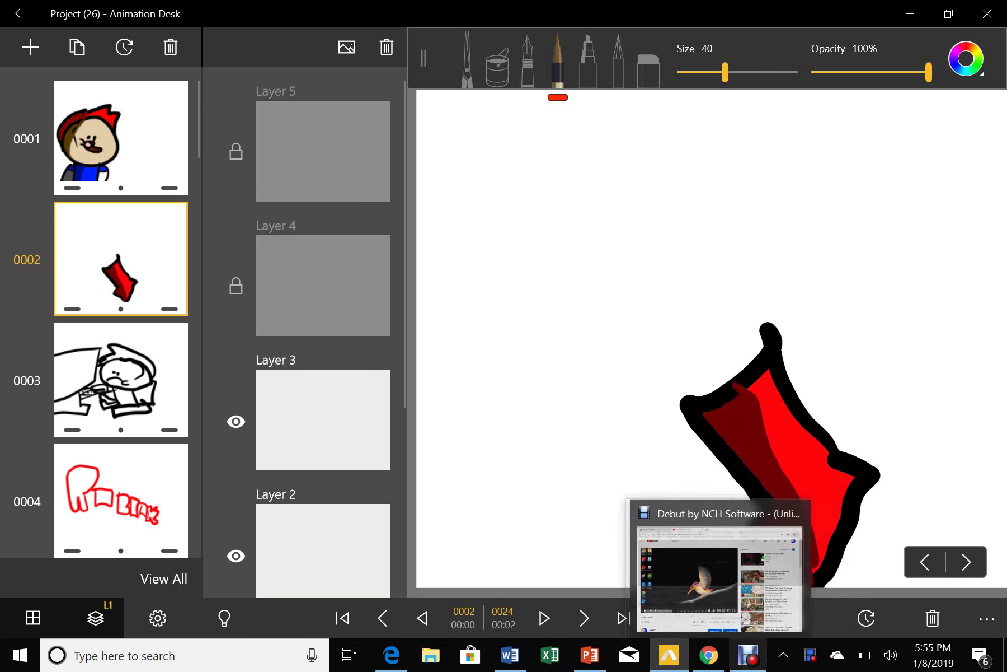
- Step from frame 0003 to frame 0004, the red block lettering
{"action": "left_click", "coordinate": [120, 381]}
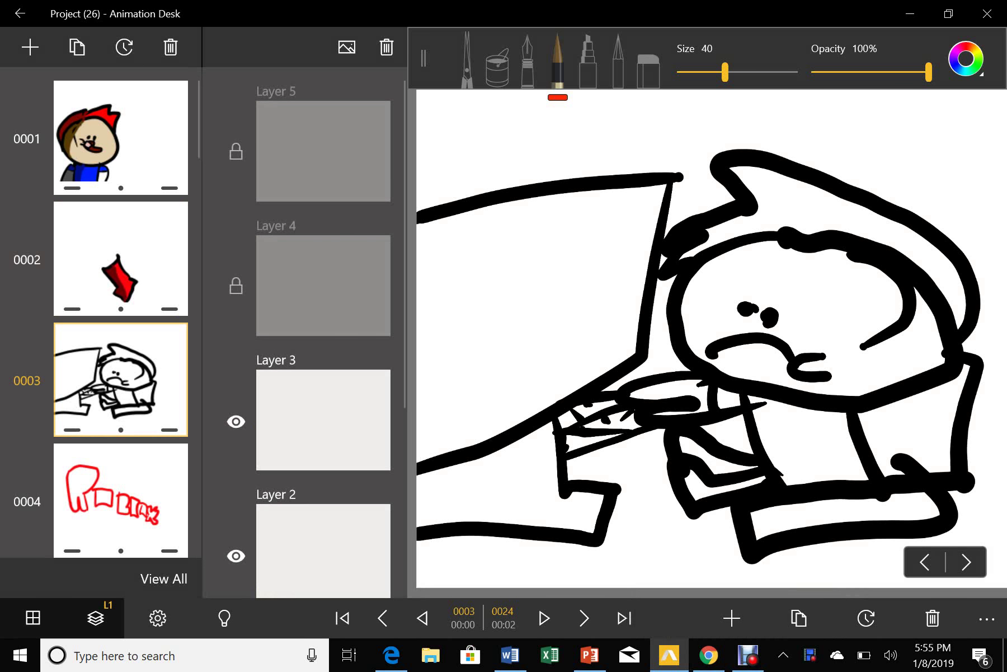
{"action": "left_click", "coordinate": [121, 495]}
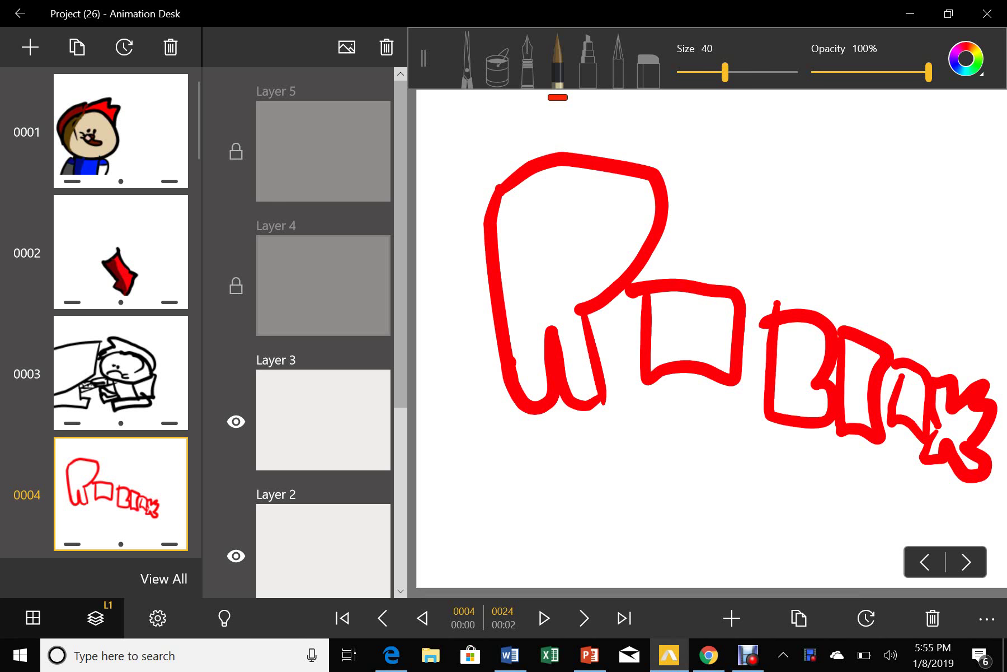
{"action": "scroll", "coordinate": [121, 316], "scroll_direction": "down", "scroll_amount": 3}
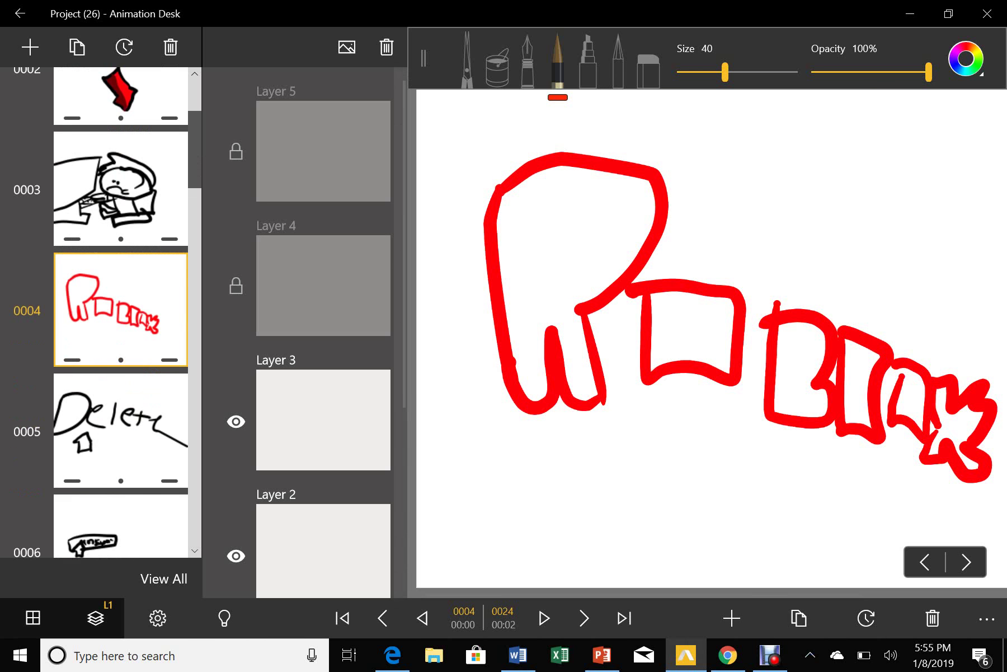
{"action": "scroll", "coordinate": [121, 315], "scroll_direction": "down", "scroll_amount": 3}
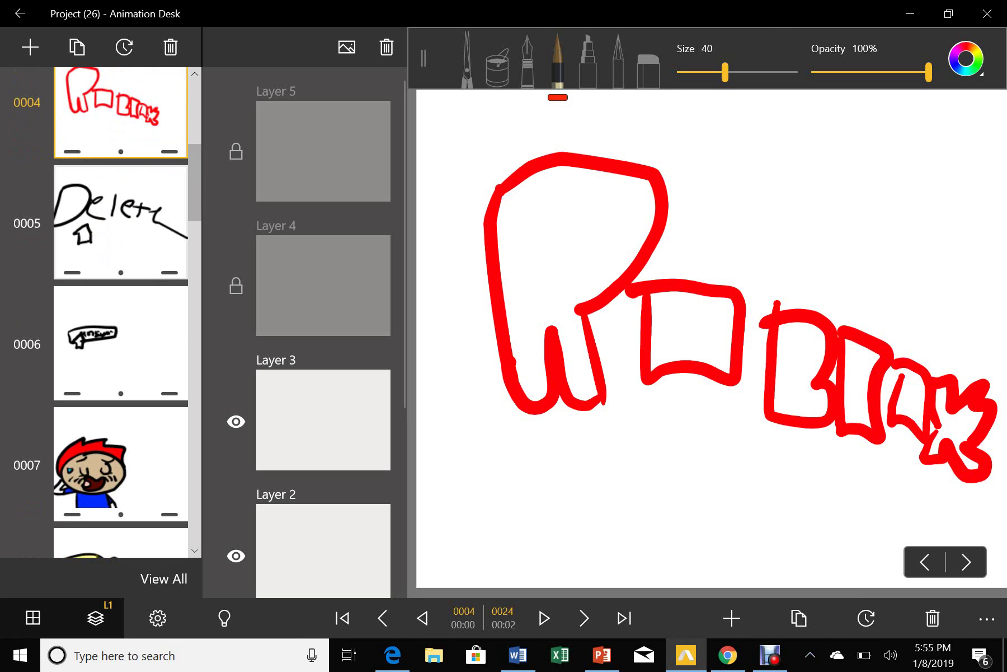
- View frames 0005, 0006, 0007 and 0008 in turn
{"action": "left_click", "coordinate": [120, 223]}
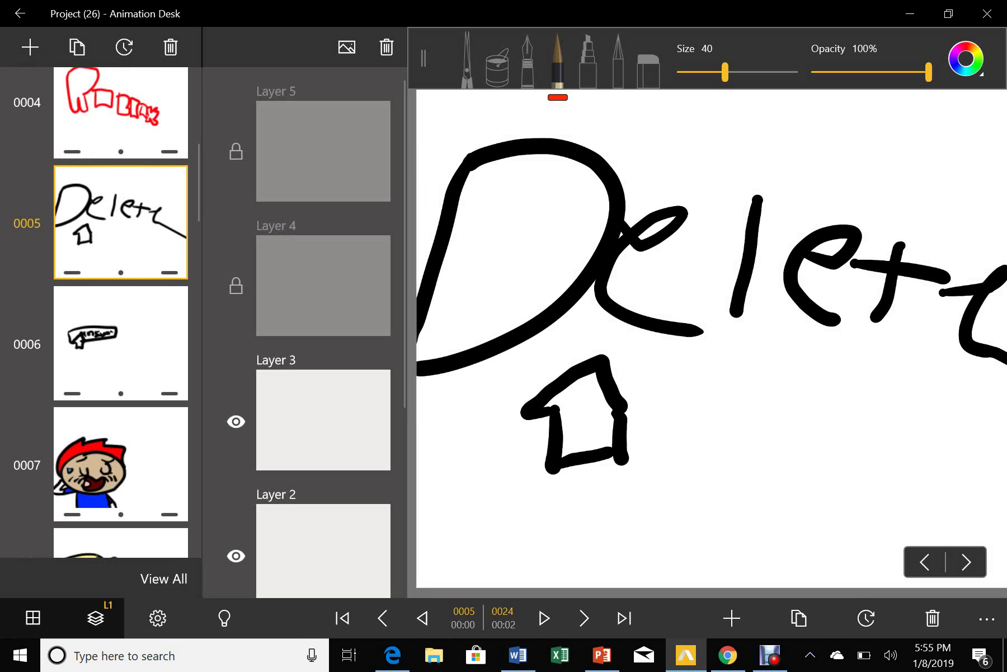
{"action": "left_click", "coordinate": [121, 344]}
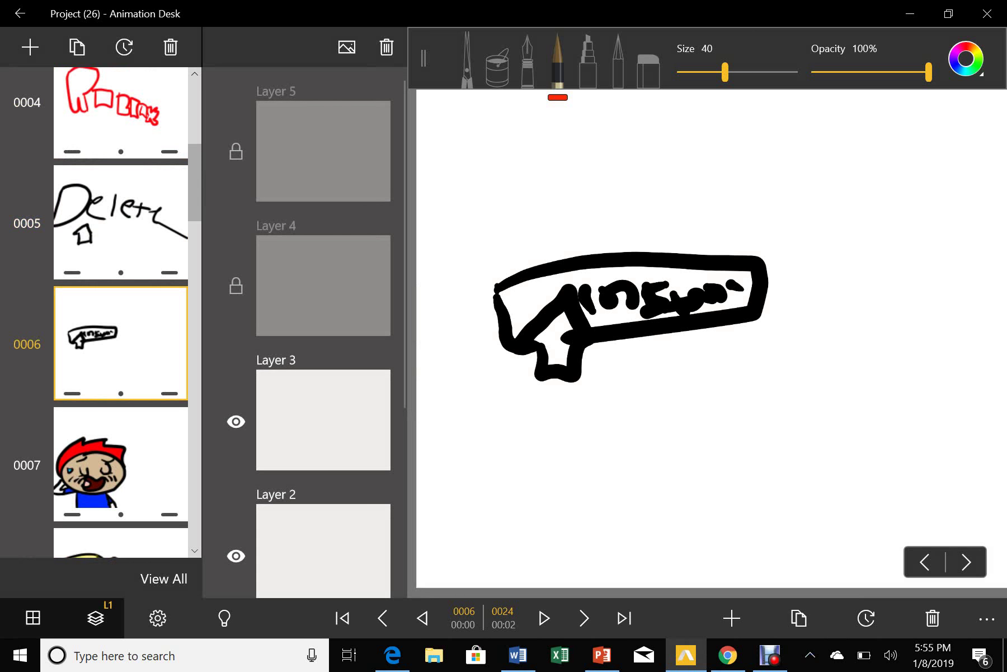
{"action": "scroll", "coordinate": [120, 315], "scroll_direction": "down", "scroll_amount": 2}
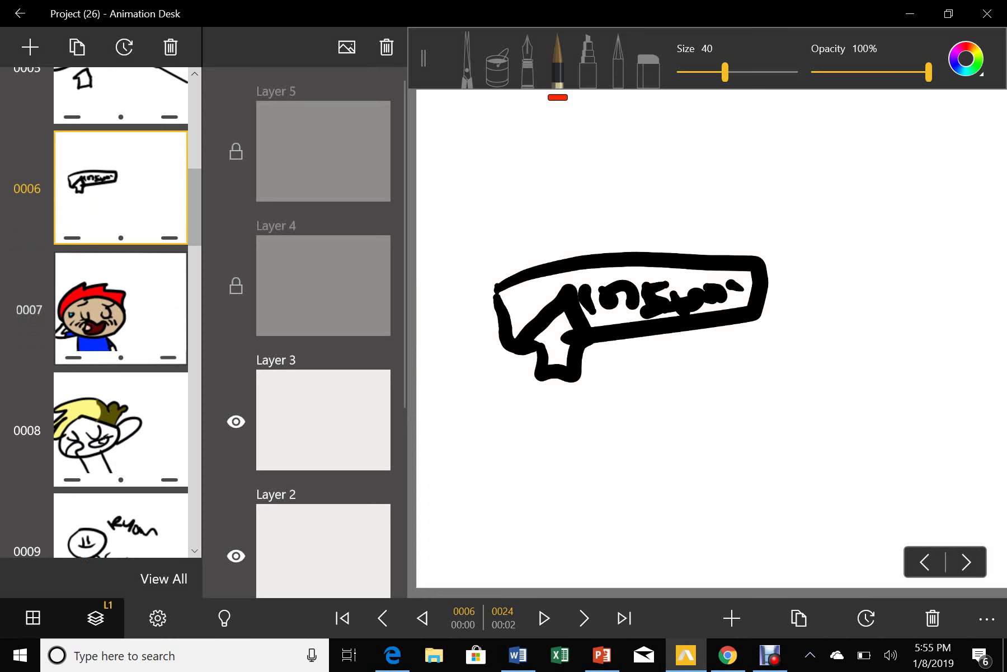
{"action": "left_click", "coordinate": [121, 310]}
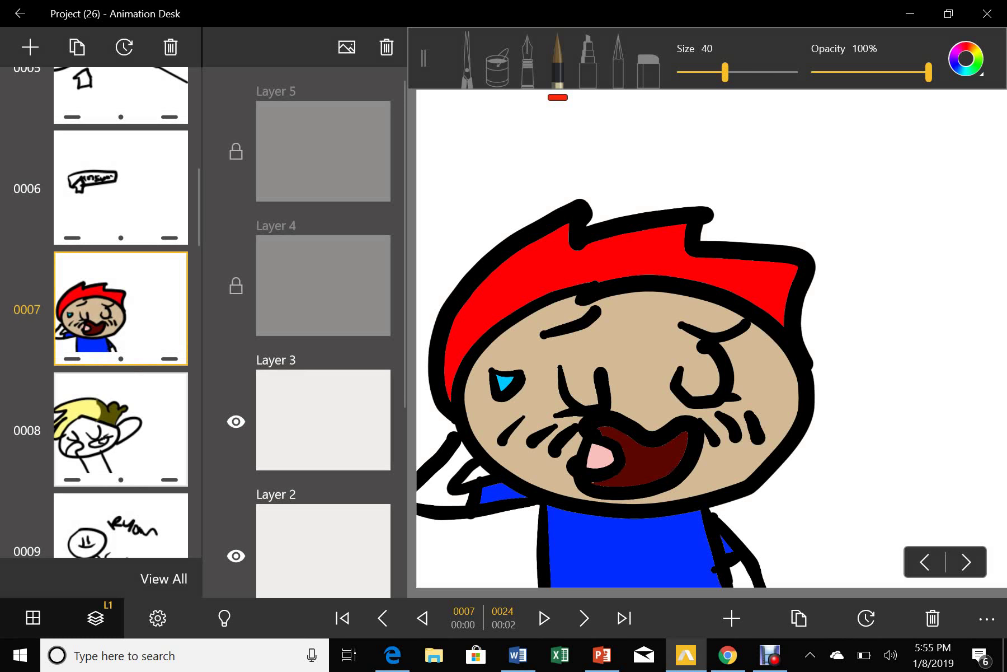
{"action": "left_click", "coordinate": [121, 429]}
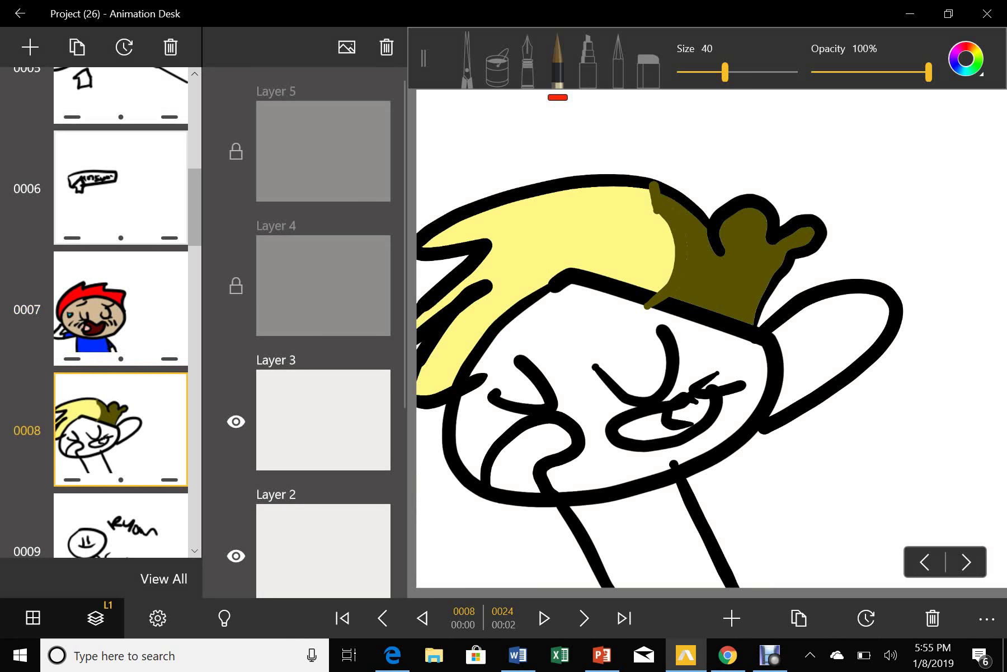
{"action": "scroll", "coordinate": [120, 315], "scroll_direction": "down", "scroll_amount": 2}
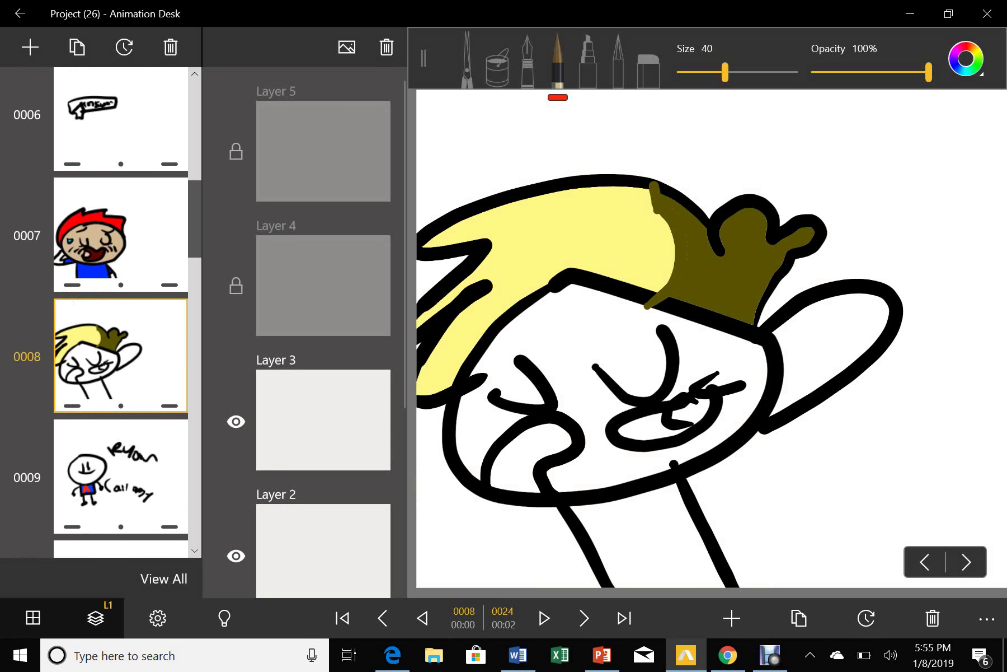
{"action": "scroll", "coordinate": [121, 314], "scroll_direction": "down", "scroll_amount": 2}
- Open frame 0009, the stick figure with handwritten words, and click the canvas
{"action": "left_click", "coordinate": [121, 402]}
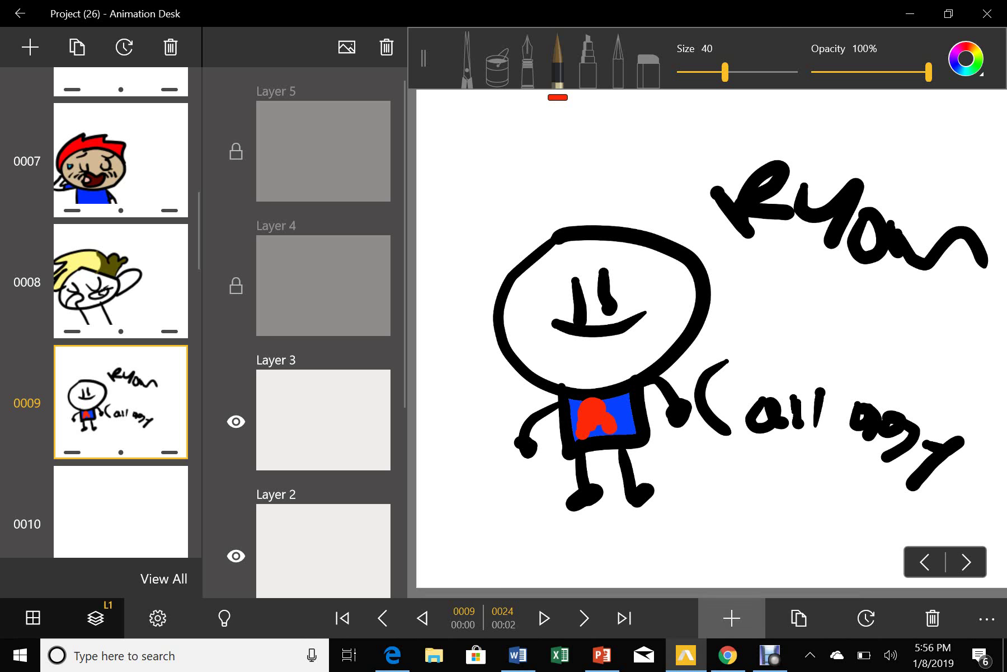
{"action": "left_click", "coordinate": [770, 655]}
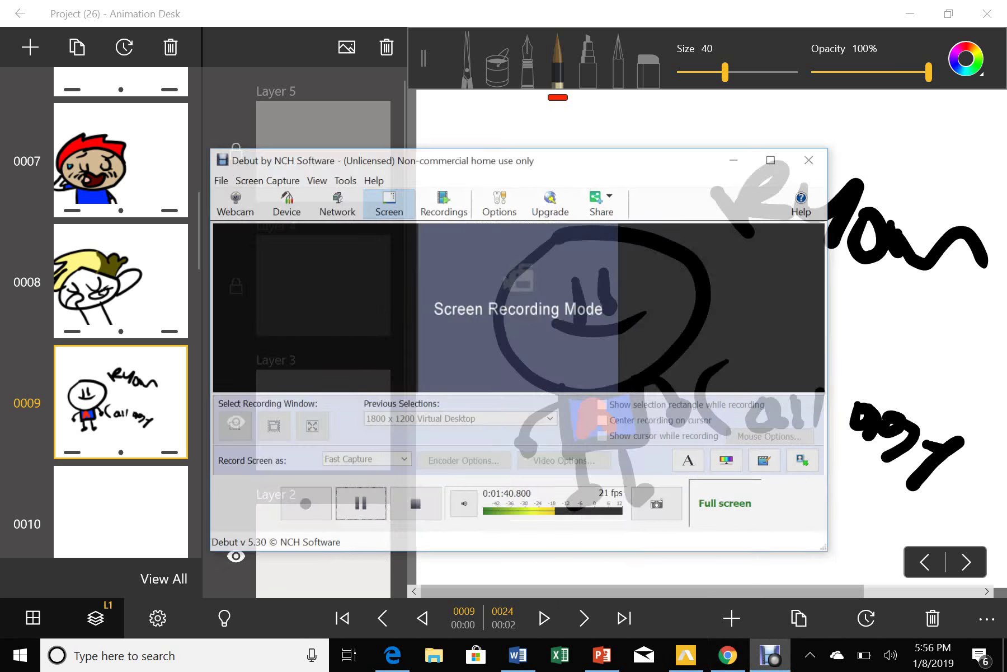